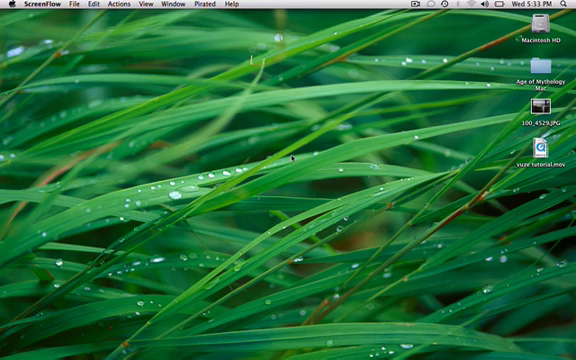
Click the empty desktop background to make Finder the active application.
left_click(292, 158)
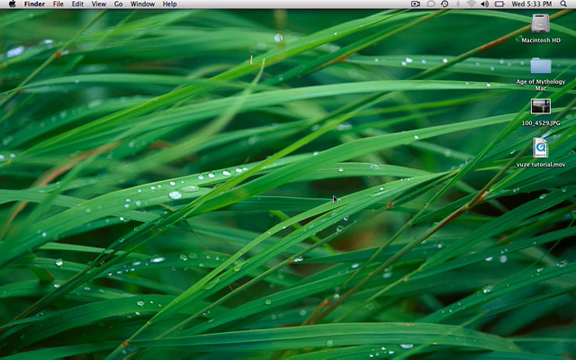
mouse_move(319, 320)
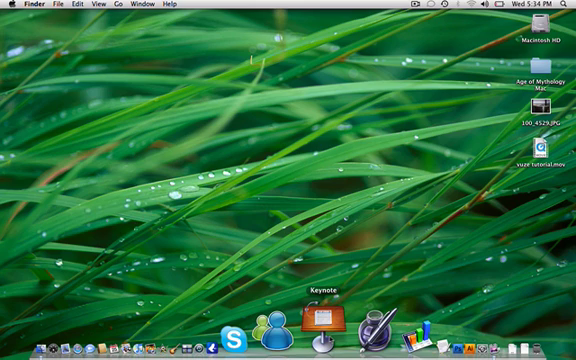
Create an untitled Keynote presentation with the Black theme, then quit Keynote.
left_click(323, 320)
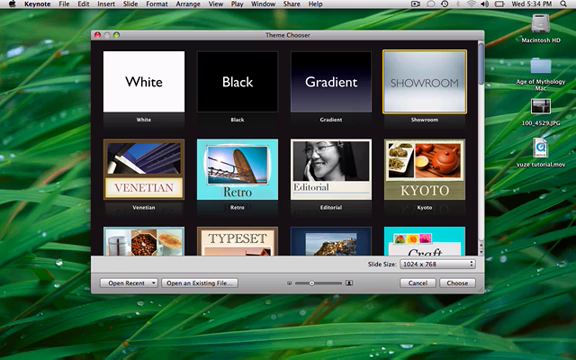
left_click(246, 104)
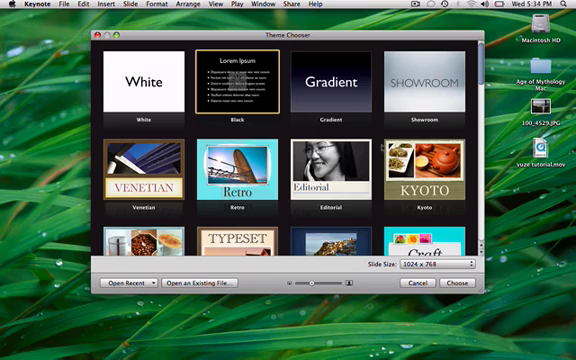
key("Return")
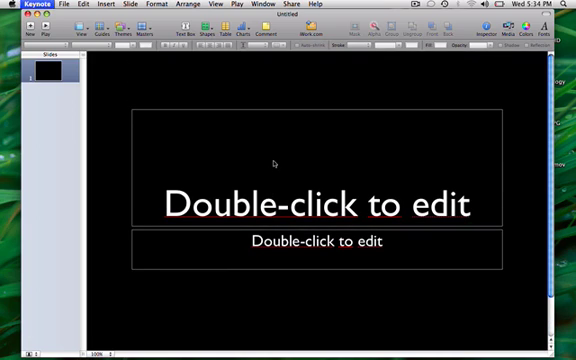
key("super+q")
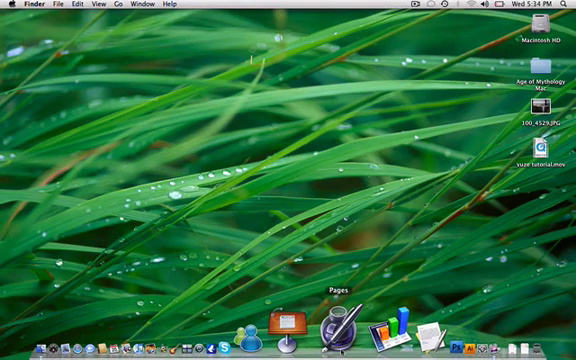
Open an untitled Pages document from the Personal Photo Letter template under Letters.
left_click(339, 322)
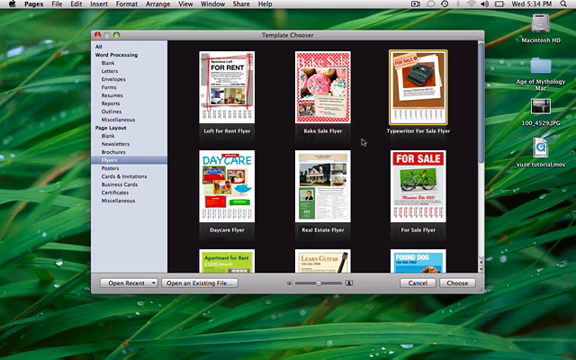
scroll(363, 142, "down", 5)
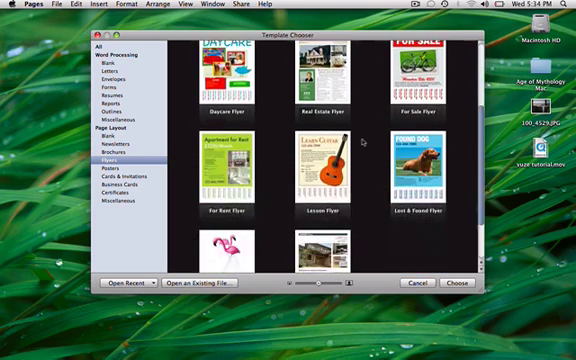
left_click(110, 70)
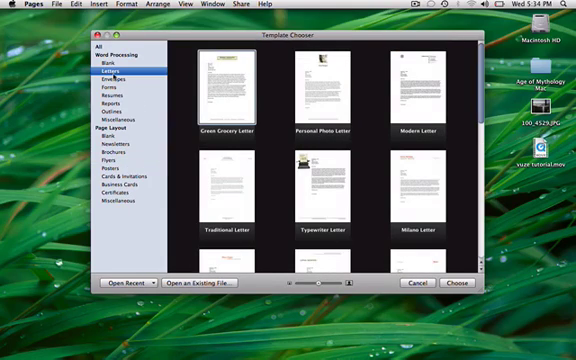
left_click(318, 92)
double_click(318, 92)
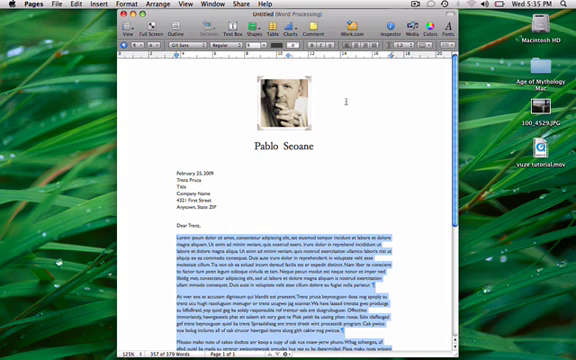
scroll(346, 101, "down", 8)
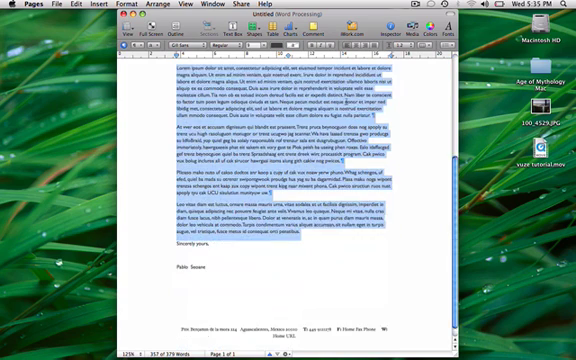
Quit Pages and create an untitled Numbers spreadsheet from the Net Worth template.
key("super+q")
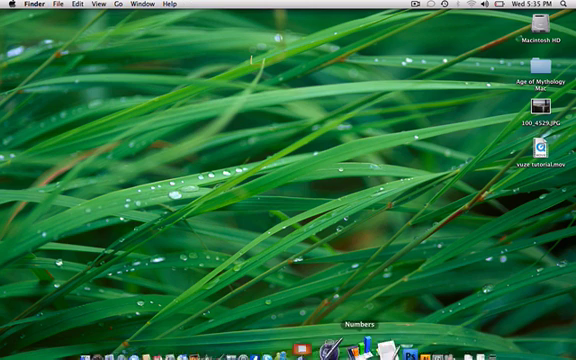
left_click(347, 325)
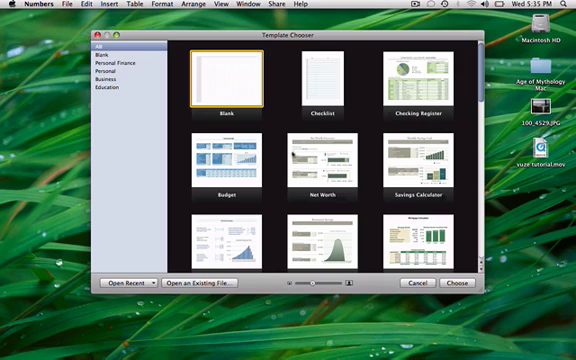
left_click(324, 166)
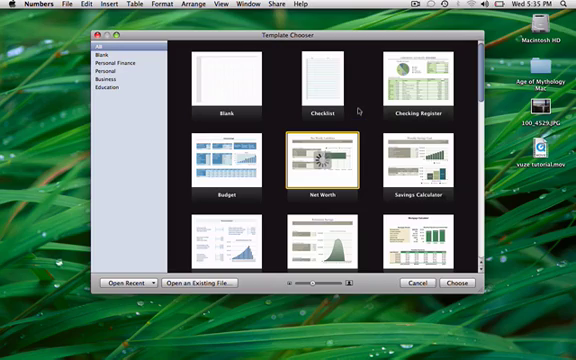
key("Return")
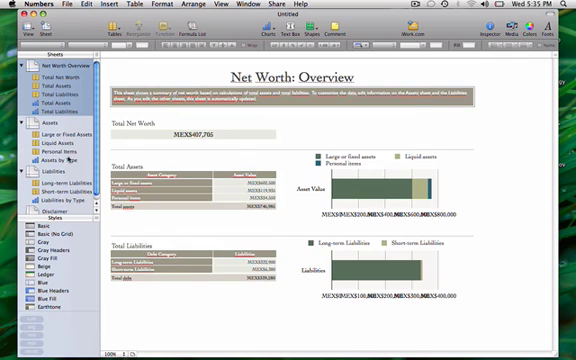
scroll(35, 85, "down", 1)
scroll(70, 156, "up", 1)
Start another Numbers spreadsheet from the Blank template via File > New.
left_click(67, 4)
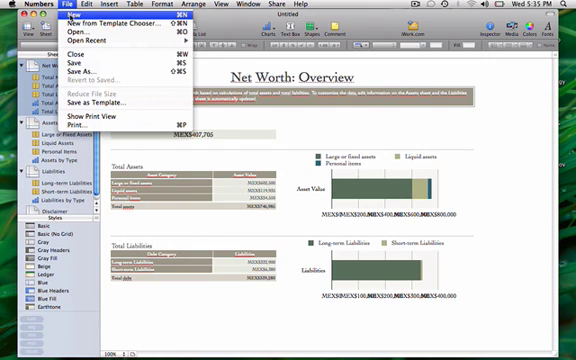
left_click(72, 15)
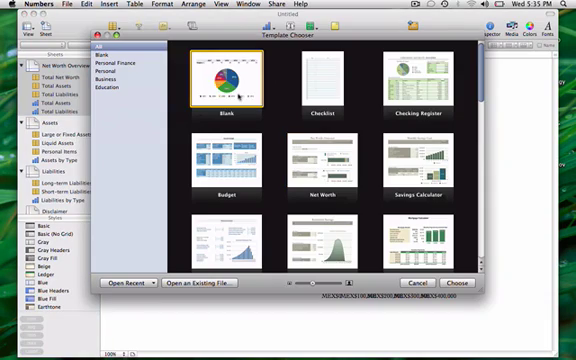
double_click(238, 96)
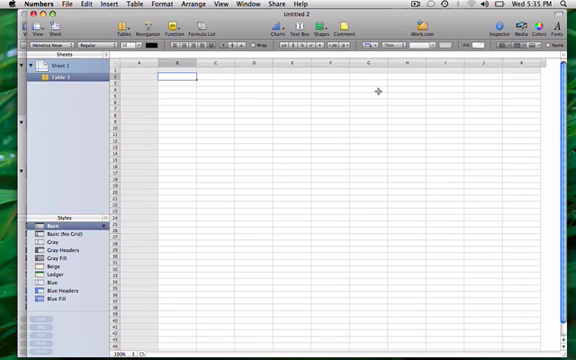
Enter 0806 in F8 and 0805 in F9, then quit Numbers.
left_click(328, 152)
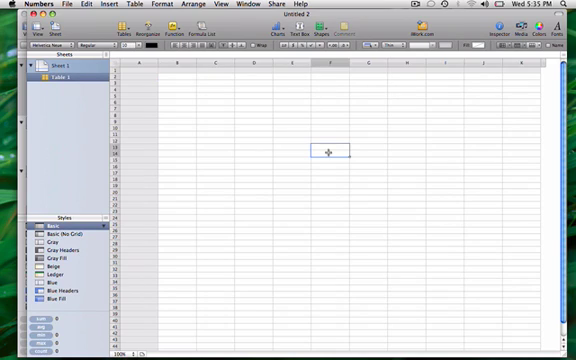
left_click(313, 118)
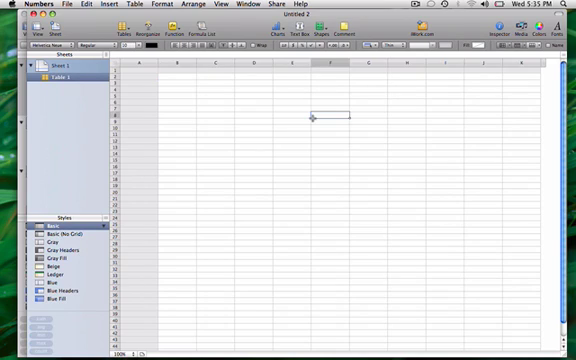
type("9900")
key("Return")
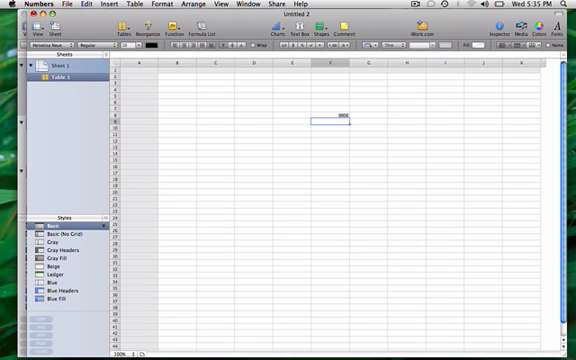
type("8803")
key("Return")
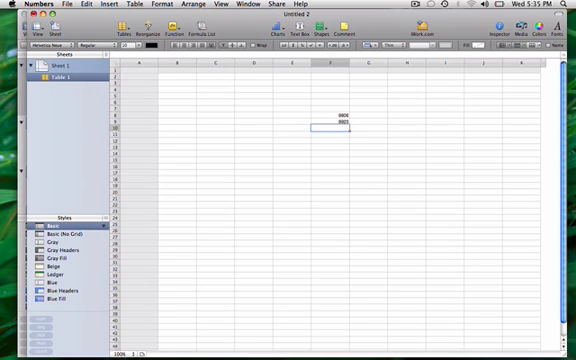
left_click(372, 171)
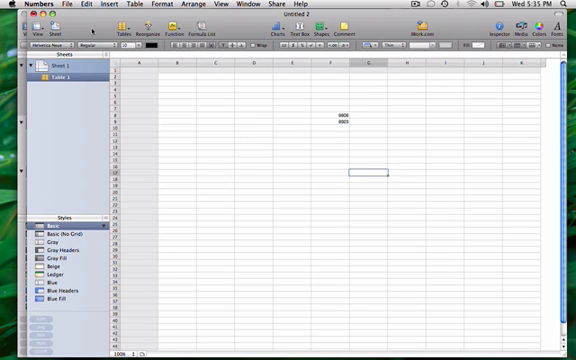
key("super+q")
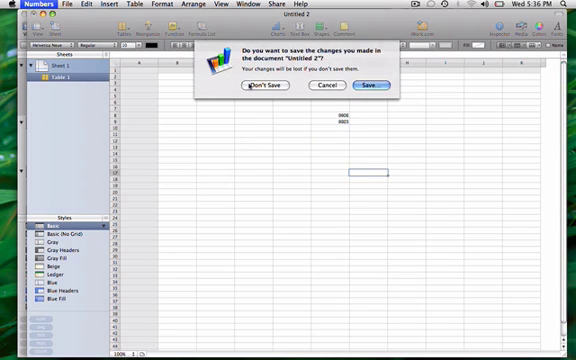
Choose Don't Save to discard the blank spreadsheet and finish quitting Numbers.
left_click(248, 85)
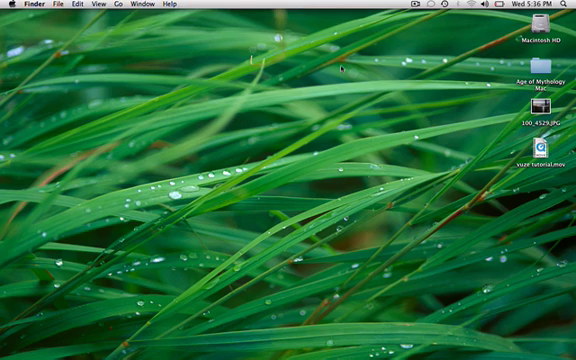